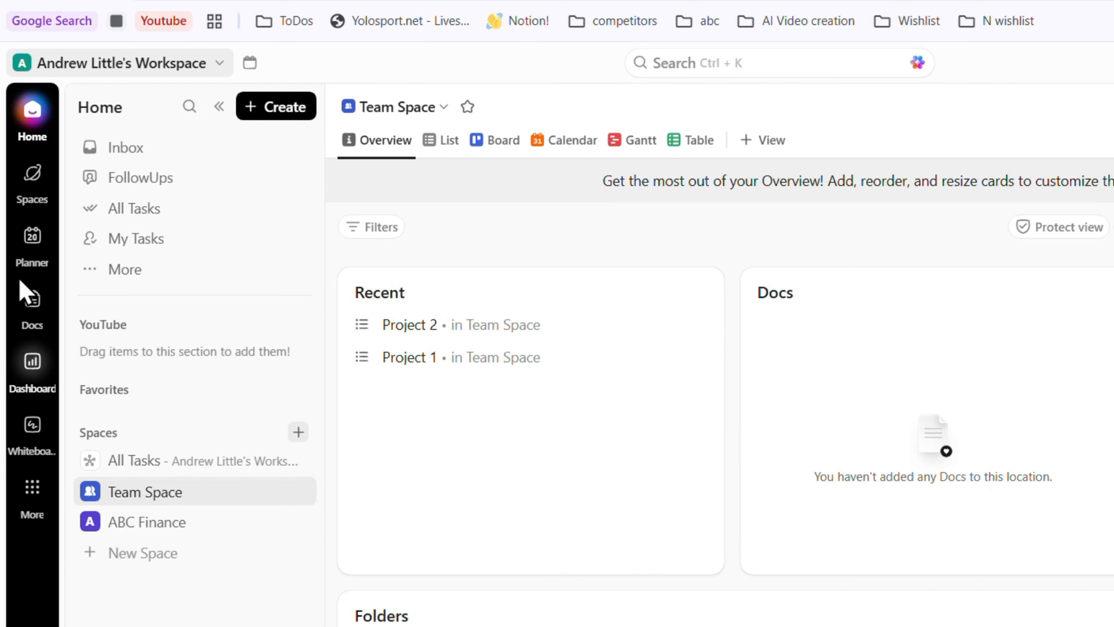
Start a new Space from a template, searching for "customer sup" and opening the Customer Support template.
left_click(115, 558)
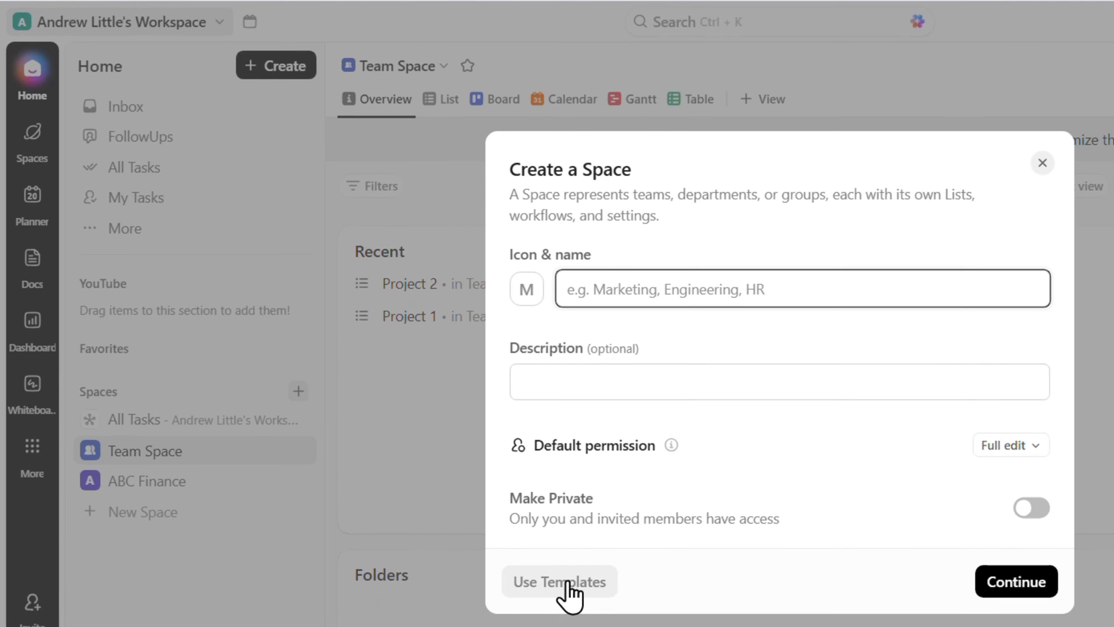
left_click(567, 619)
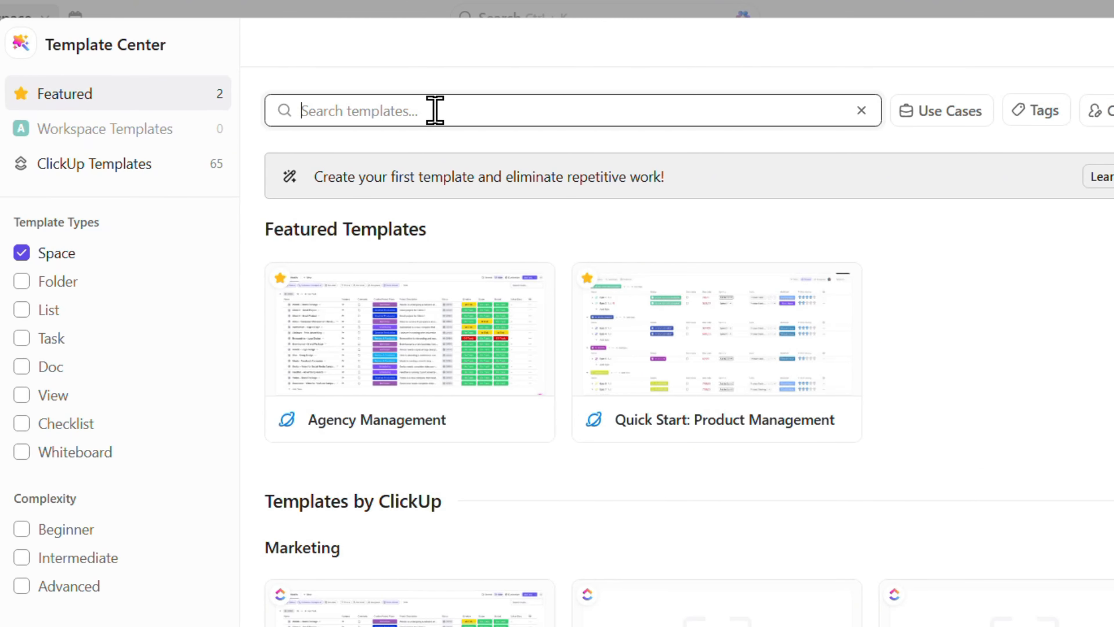
type("cust")
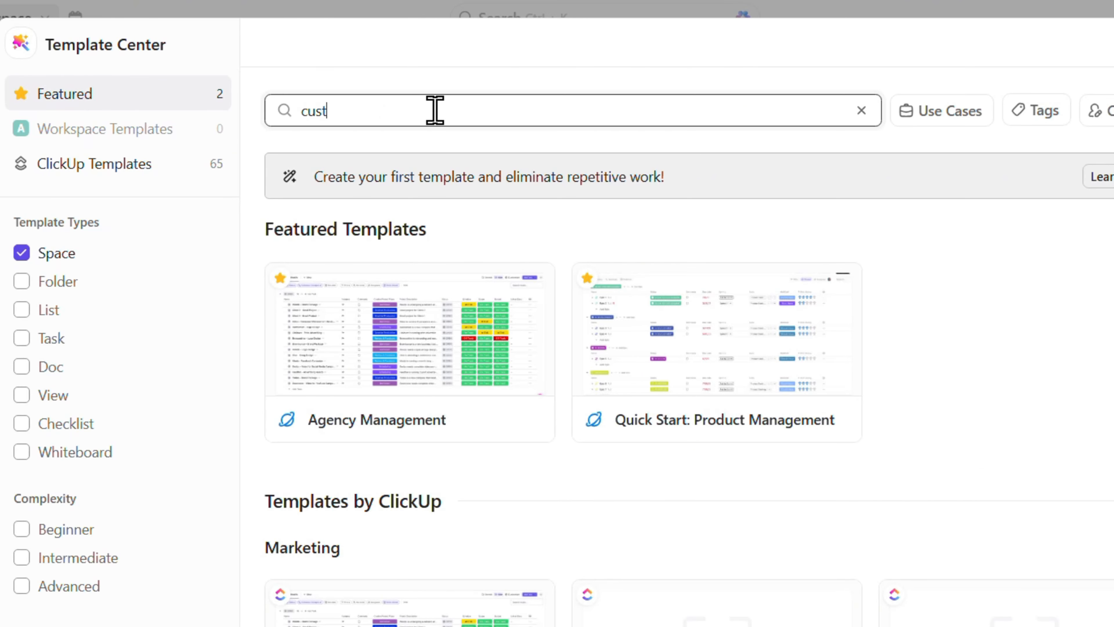
type("omer sup")
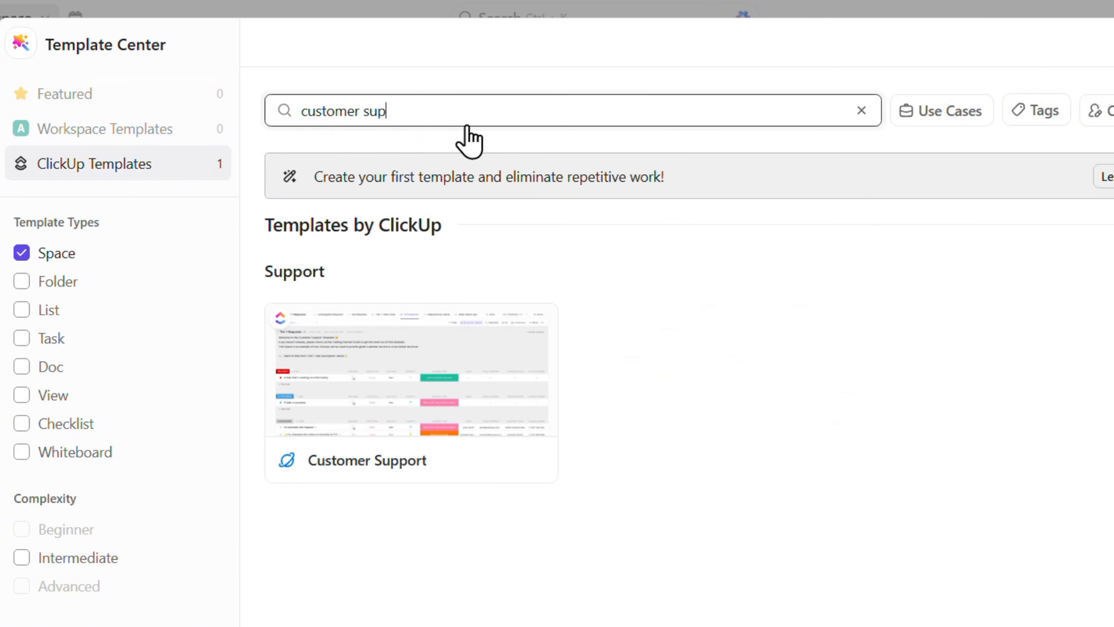
left_click(417, 396)
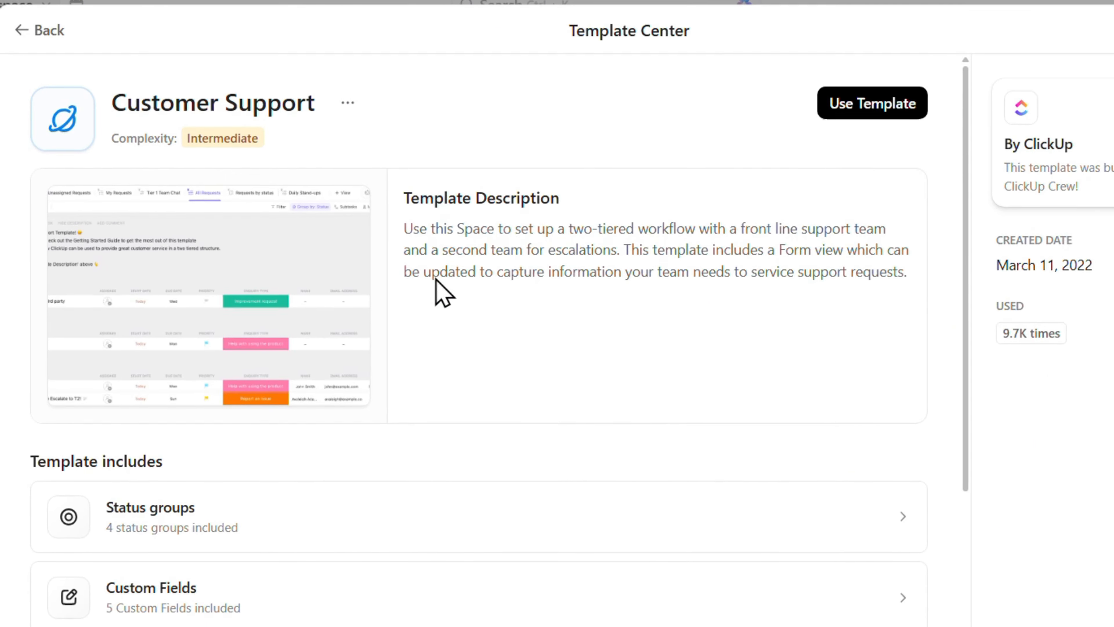
Use the Customer Support template to create a Space named "ACC Support", importing everything, with dates as is and no archived tasks.
left_click(858, 96)
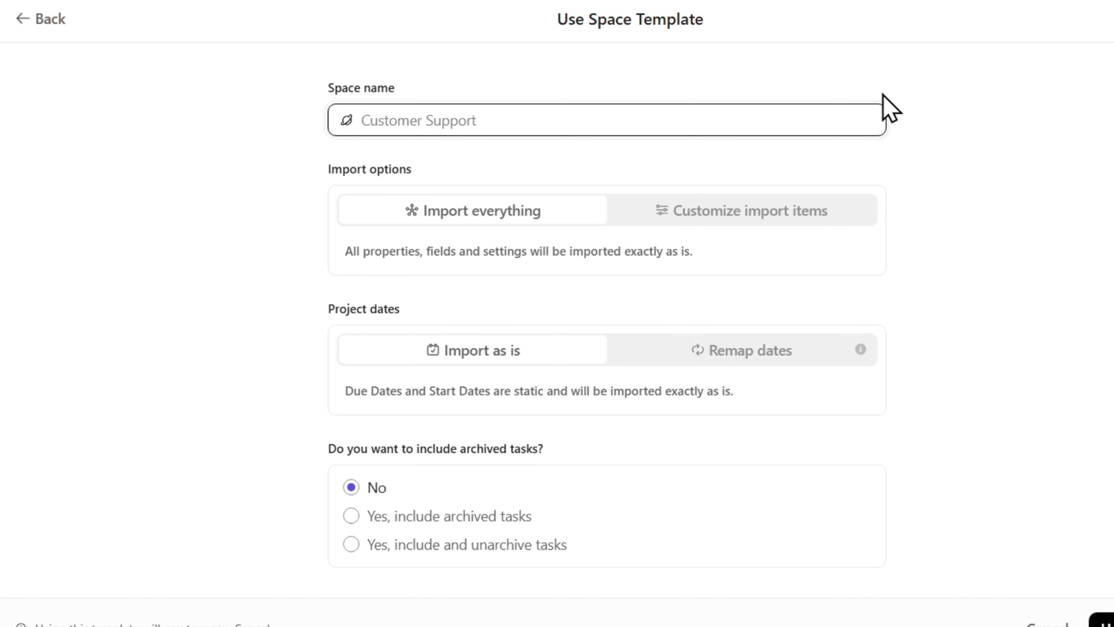
type("ACC Support")
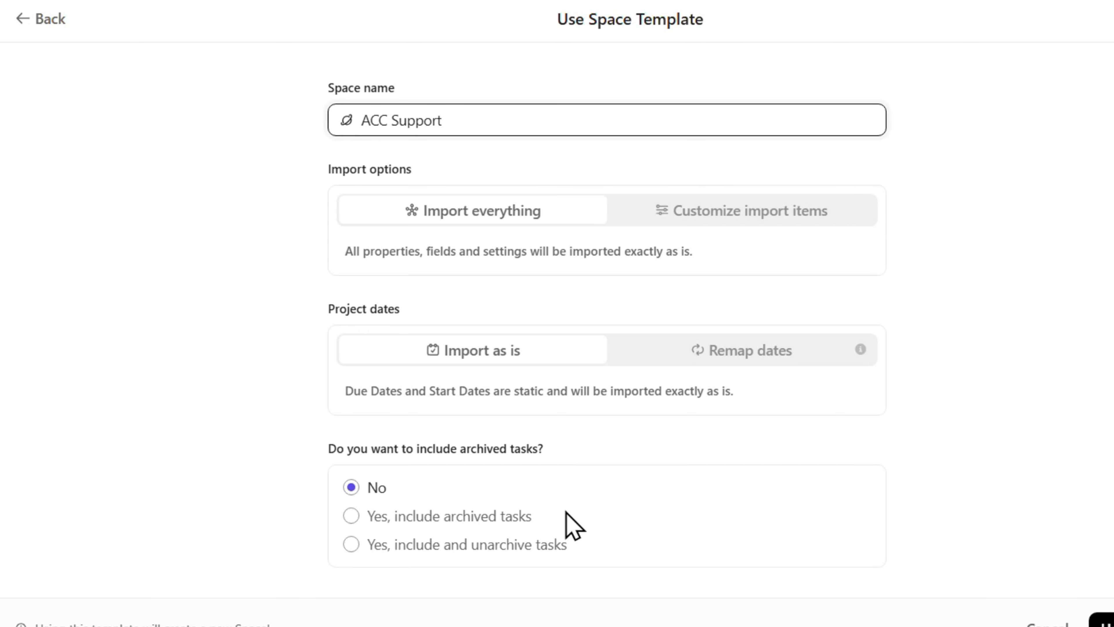
left_click(1047, 608)
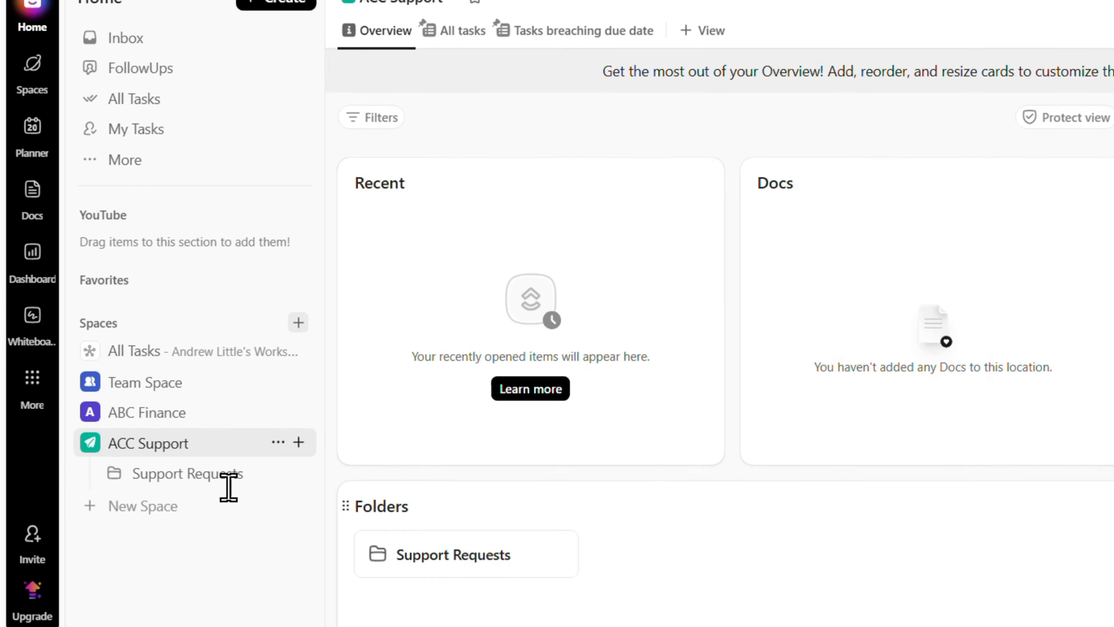
Open the ACC Support Space and examine its overview cards, including Recent, Docs, Folders, Lists, Resources and Workload by Status.
left_click(158, 433)
left_click(157, 433)
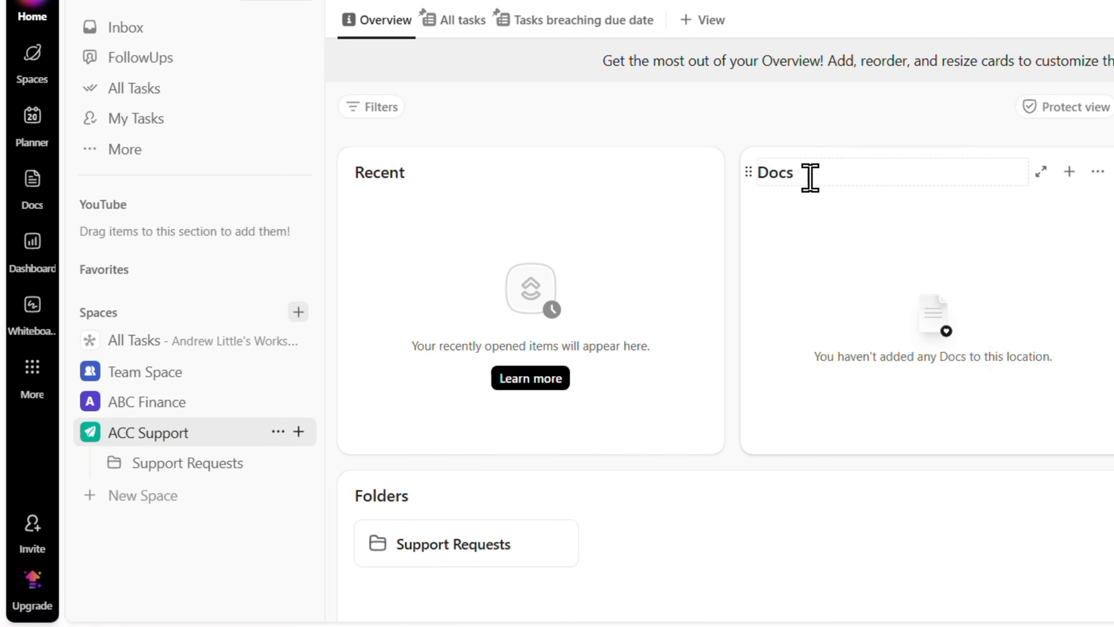
scroll(808, 199, "down", 10)
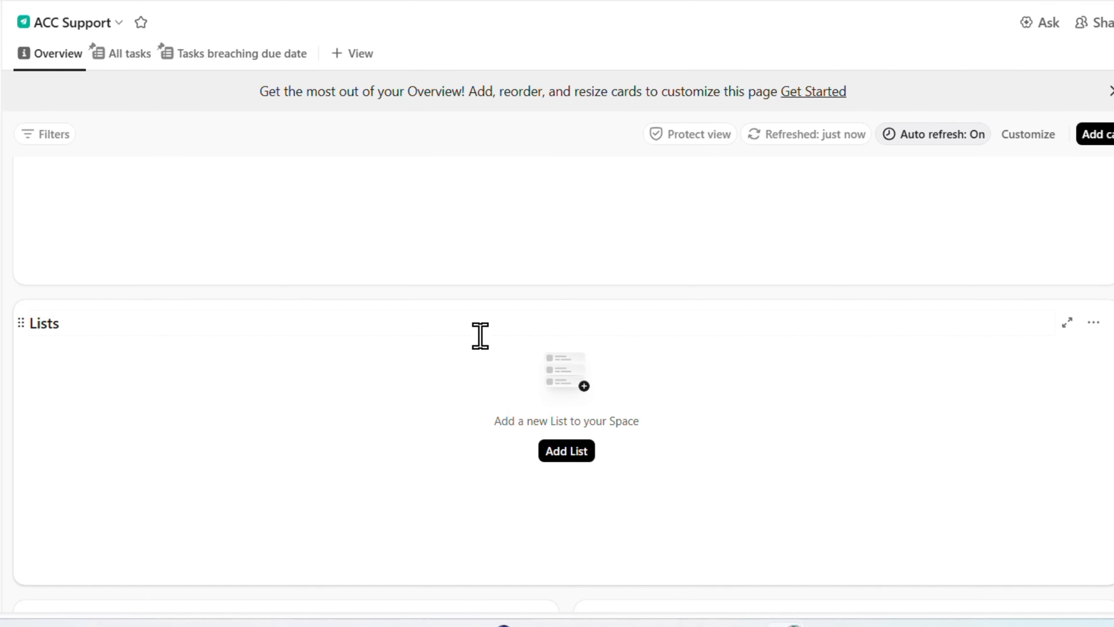
scroll(479, 334, "up", 5)
scroll(479, 333, "up", 4)
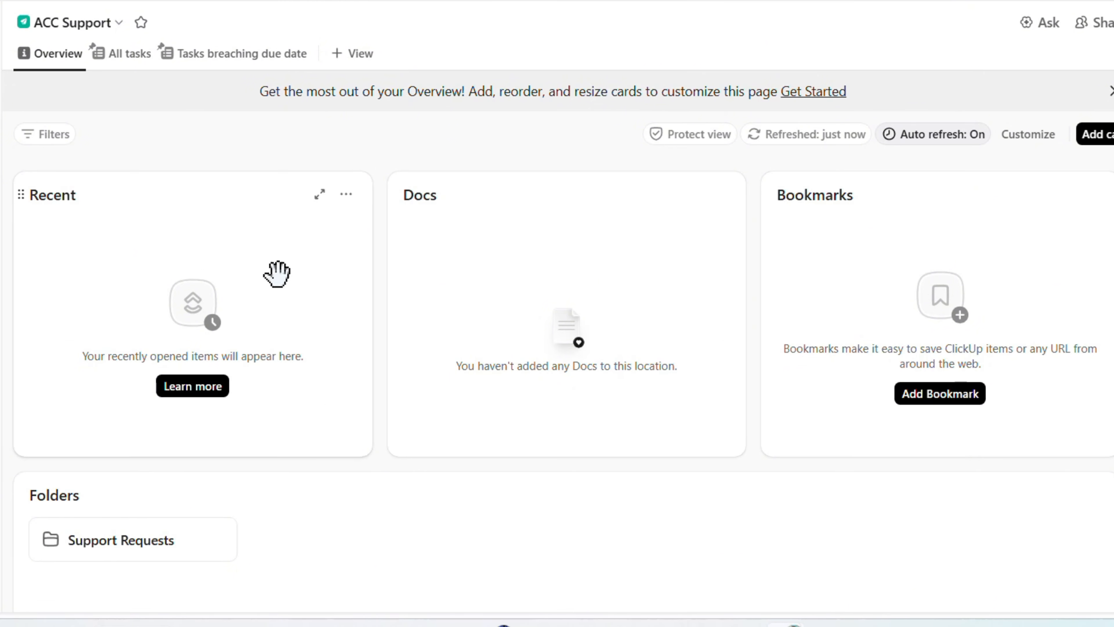
scroll(179, 268, "down", 5)
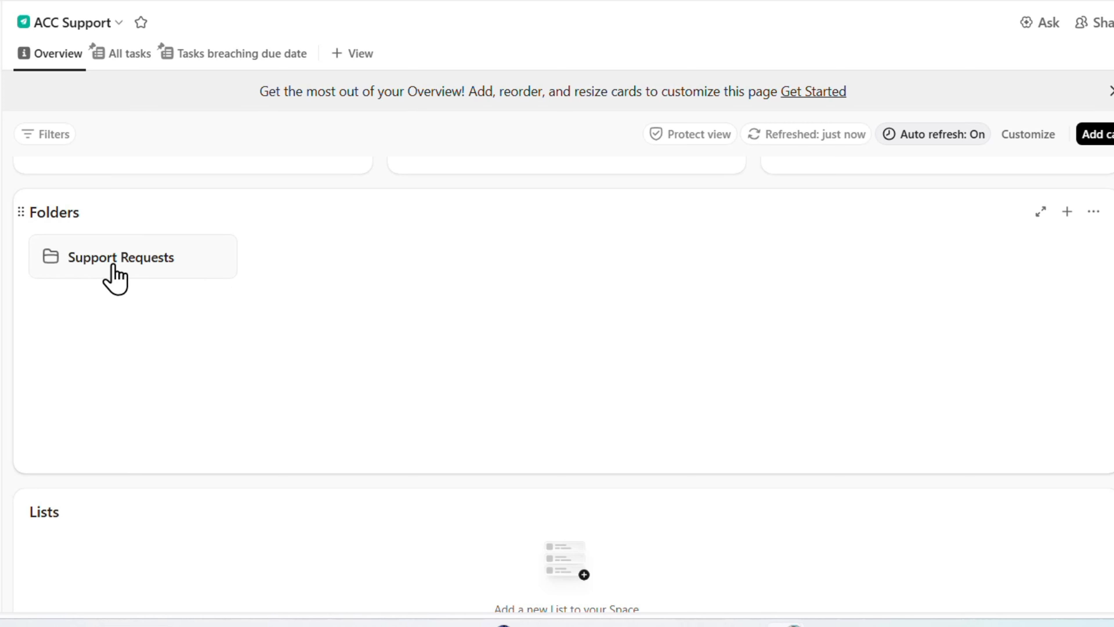
scroll(117, 277, "down", 5)
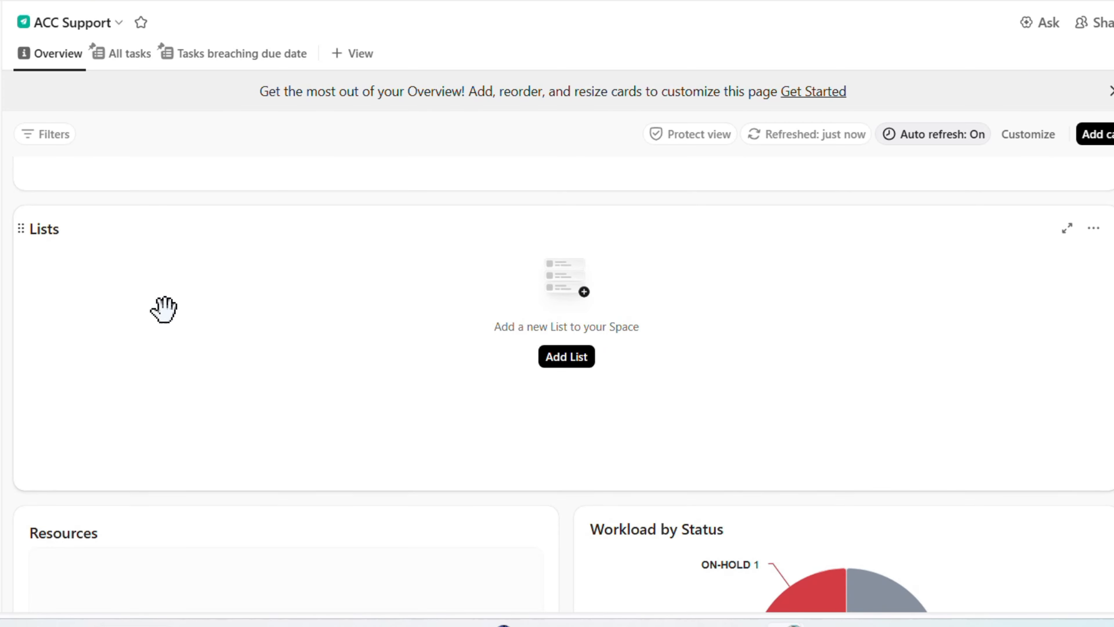
scroll(507, 373, "down", 3)
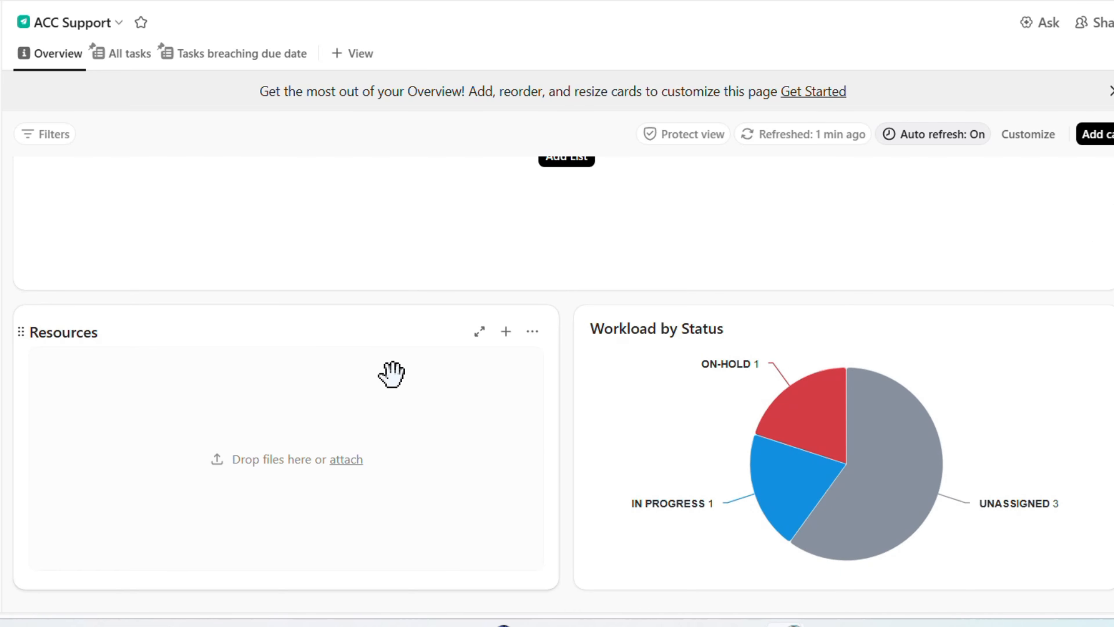
scroll(392, 374, "up", 6)
scroll(351, 367, "up", 5)
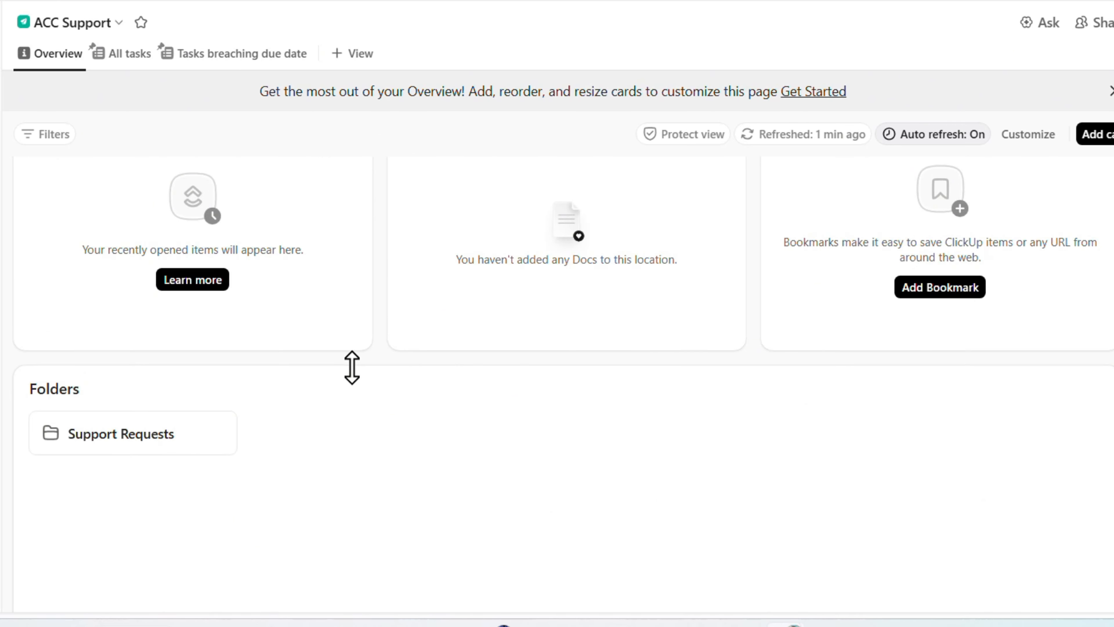
scroll(351, 366, "up", 2)
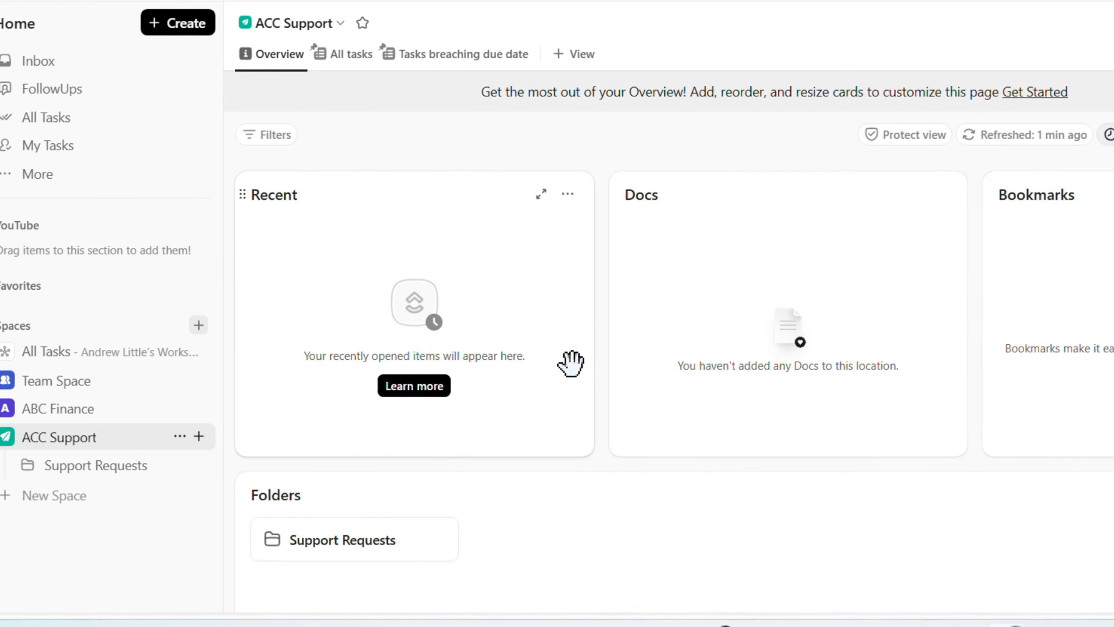
scroll(570, 362, "down", 4)
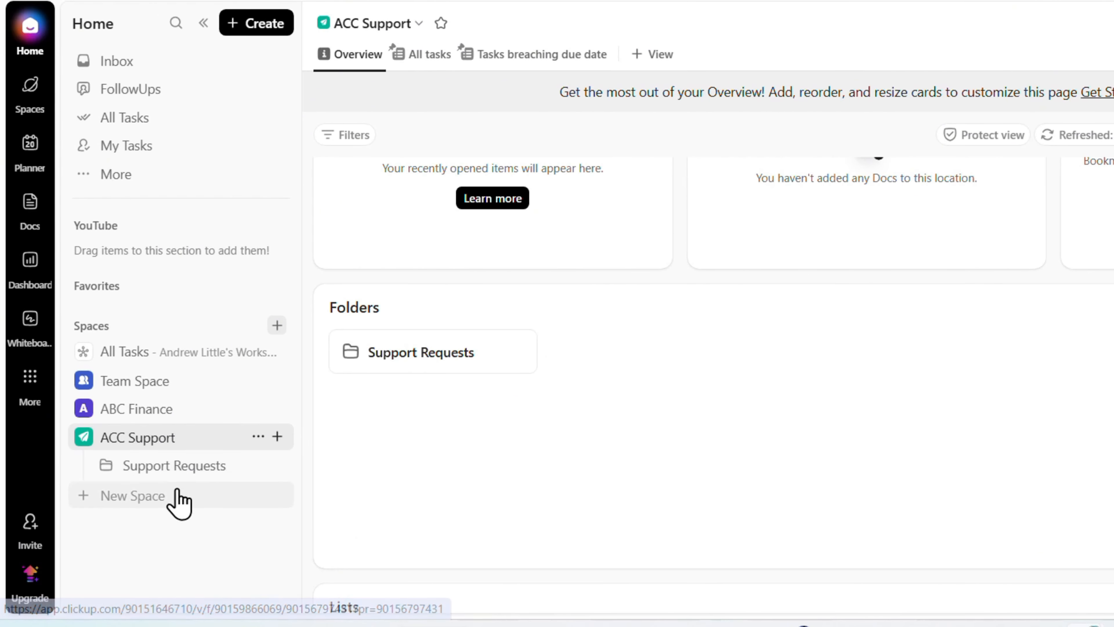
Review the Support Requests folder's overview in ACC Support and open its Tier 1 Requests list.
left_click(145, 467)
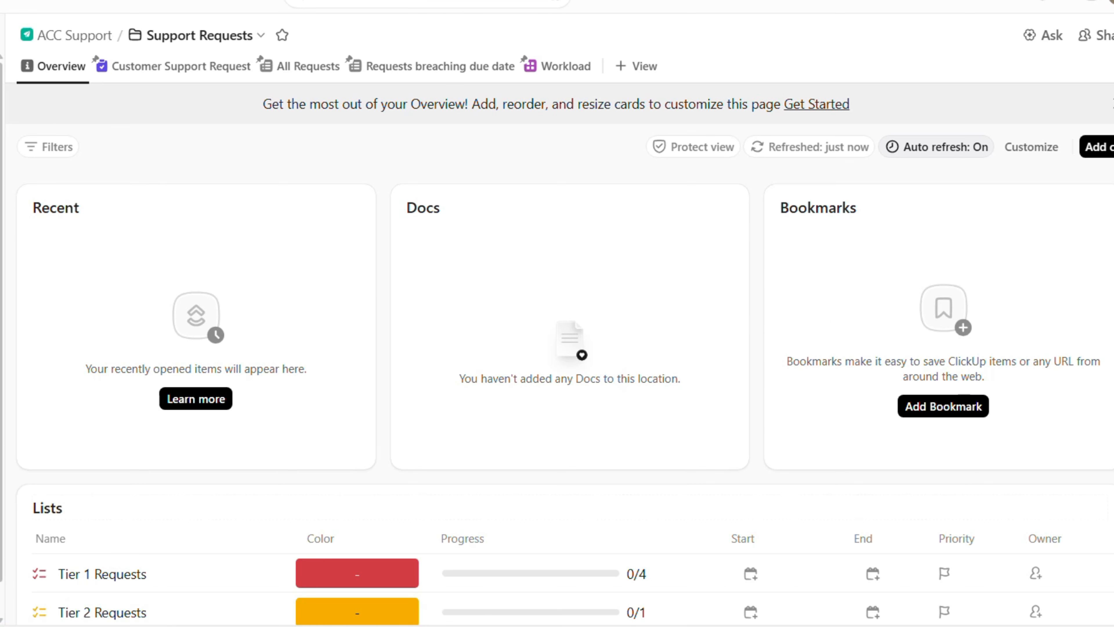
scroll(629, 306, "down", 4)
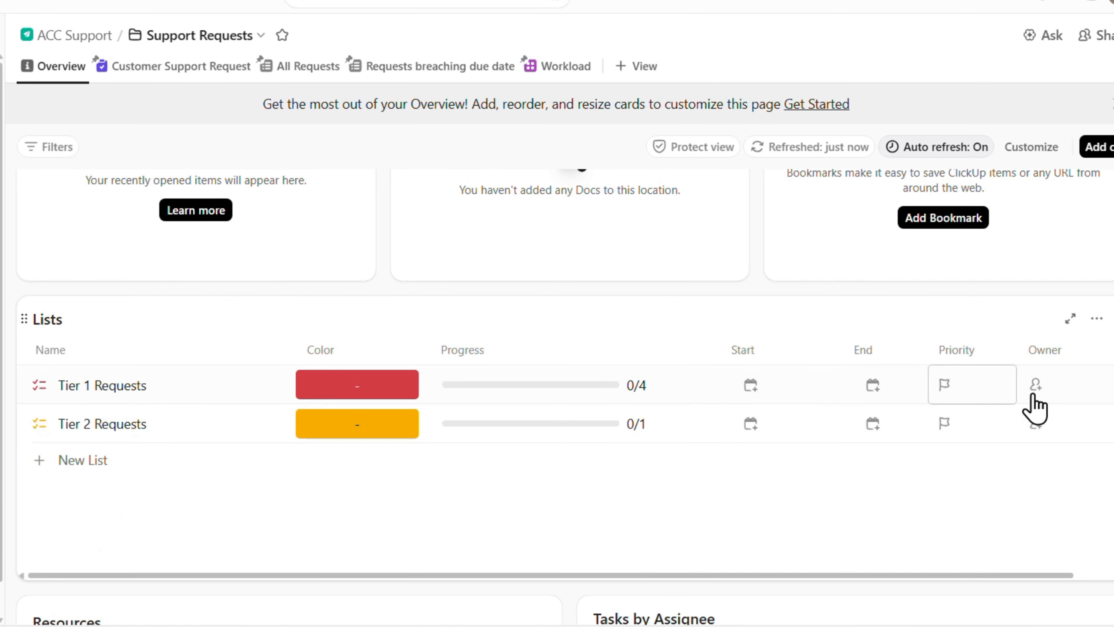
scroll(144, 423, "down", 6)
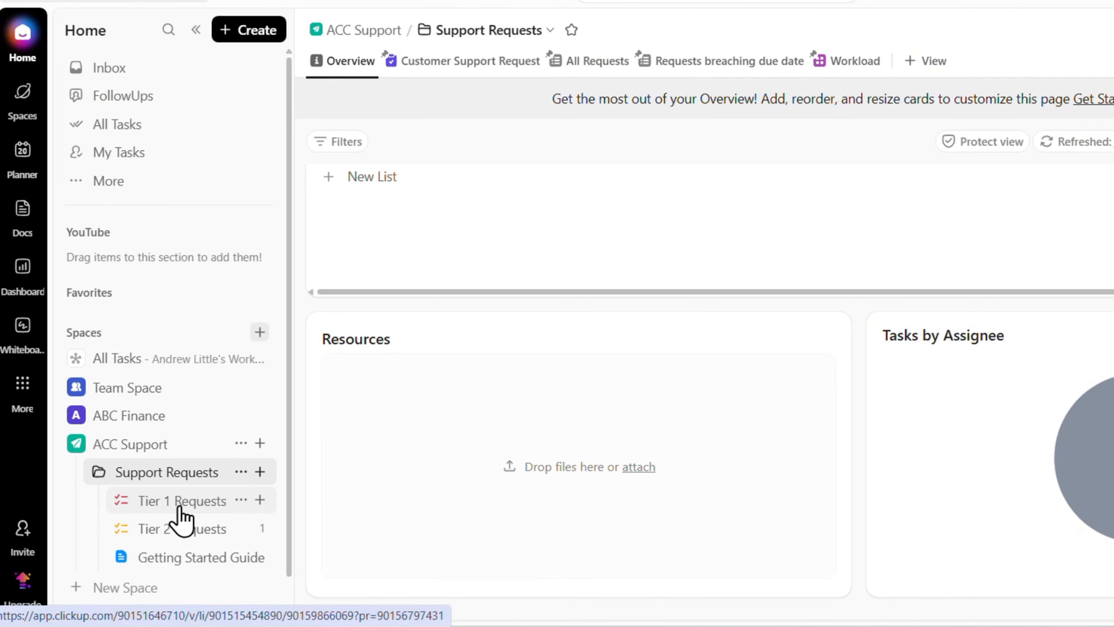
left_click(180, 503)
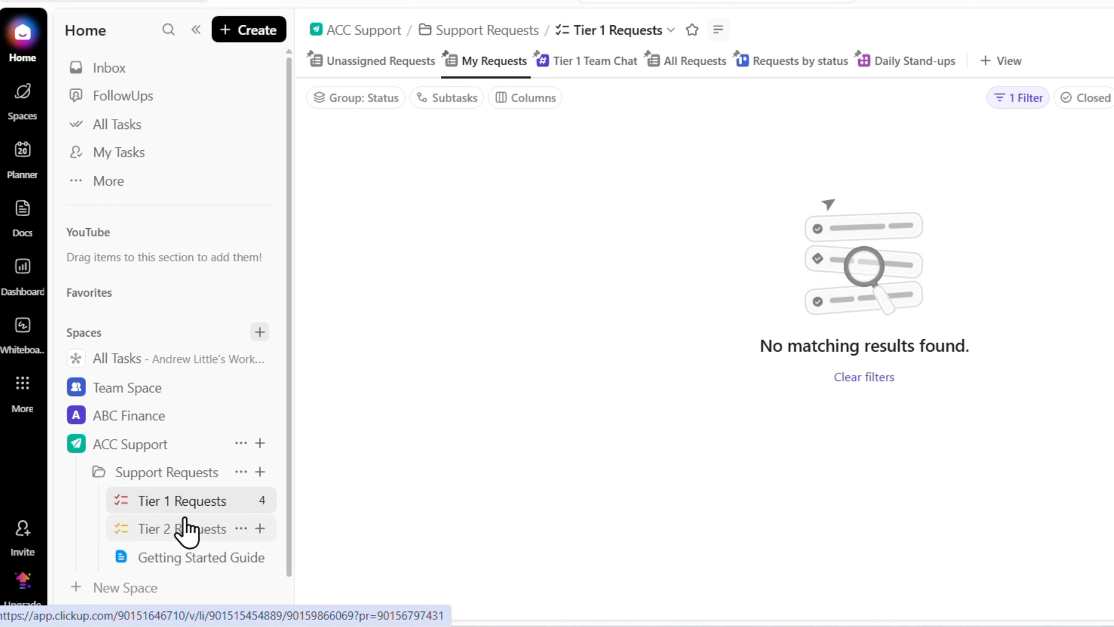
Open the Getting Started Guide and read through its statuses, workflow chart, folder and list views, and set up actions.
left_click(173, 560)
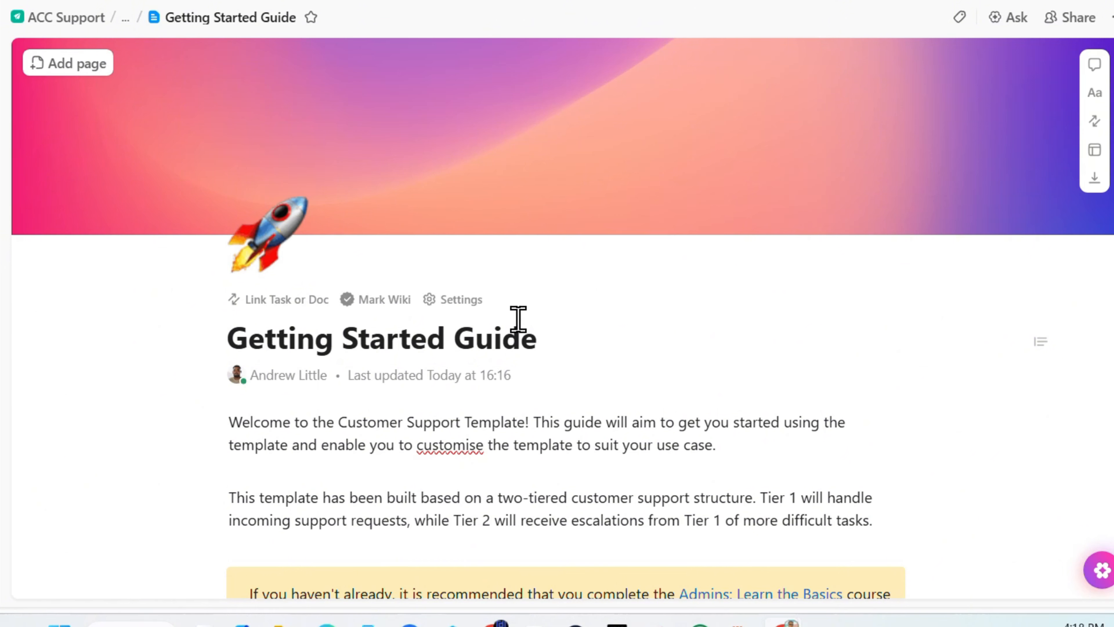
scroll(552, 333, "down", 10)
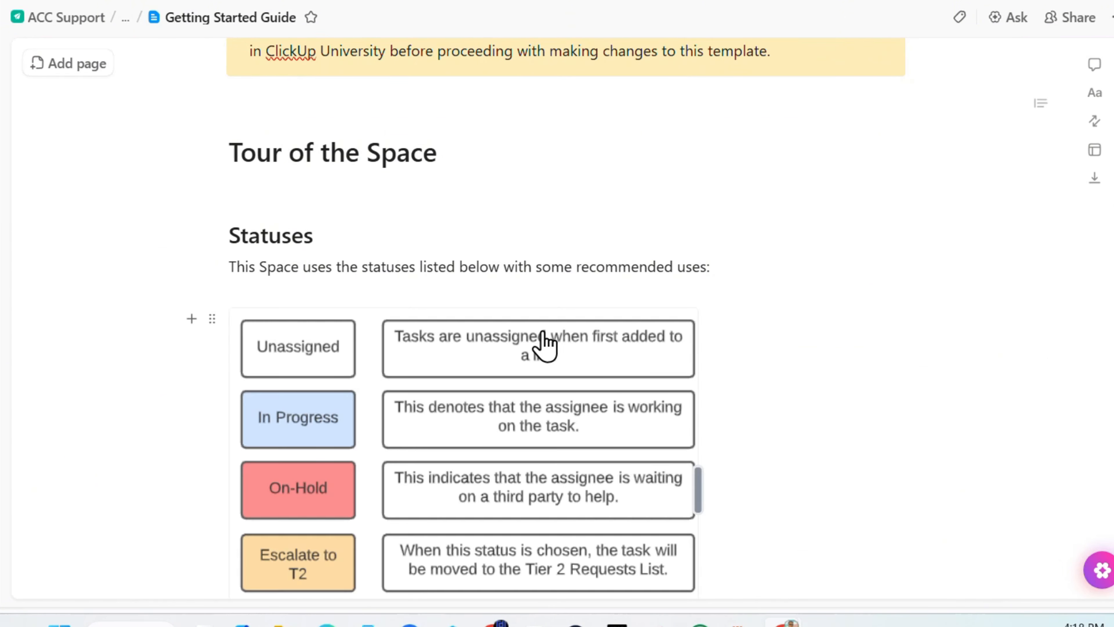
scroll(535, 351, "down", 4)
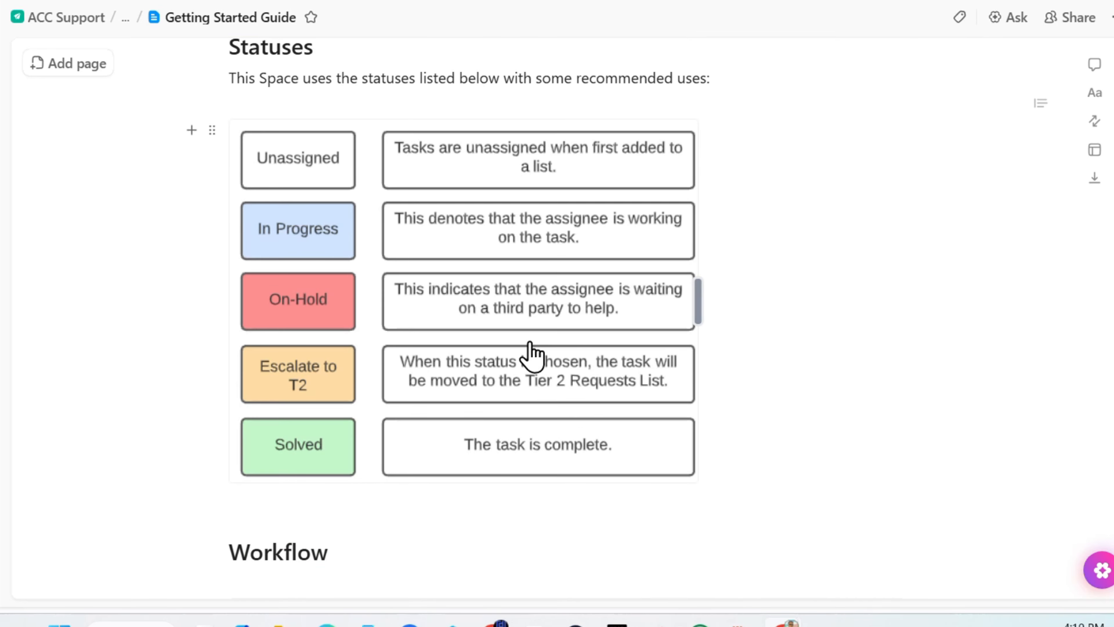
scroll(653, 359, "down", 2)
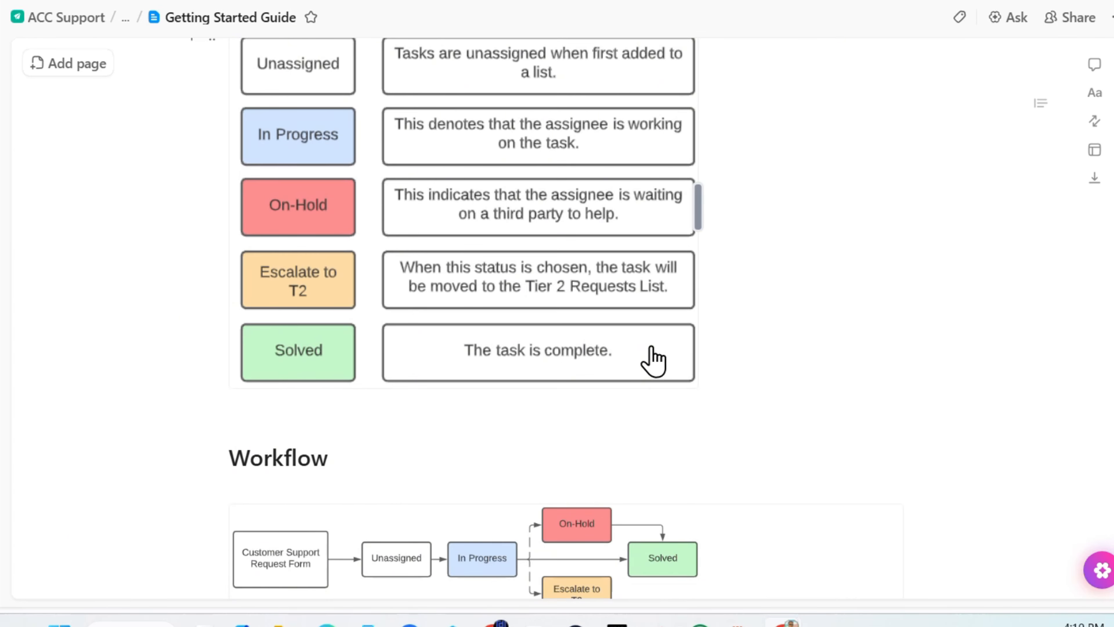
scroll(654, 359, "down", 6)
scroll(653, 360, "down", 20)
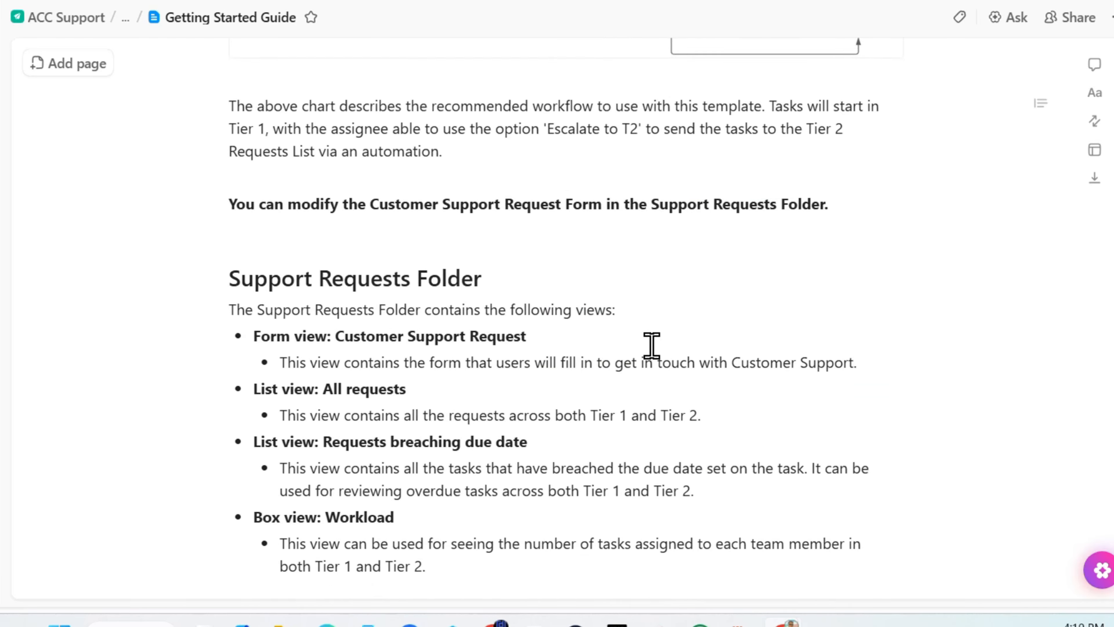
scroll(652, 346, "down", 10)
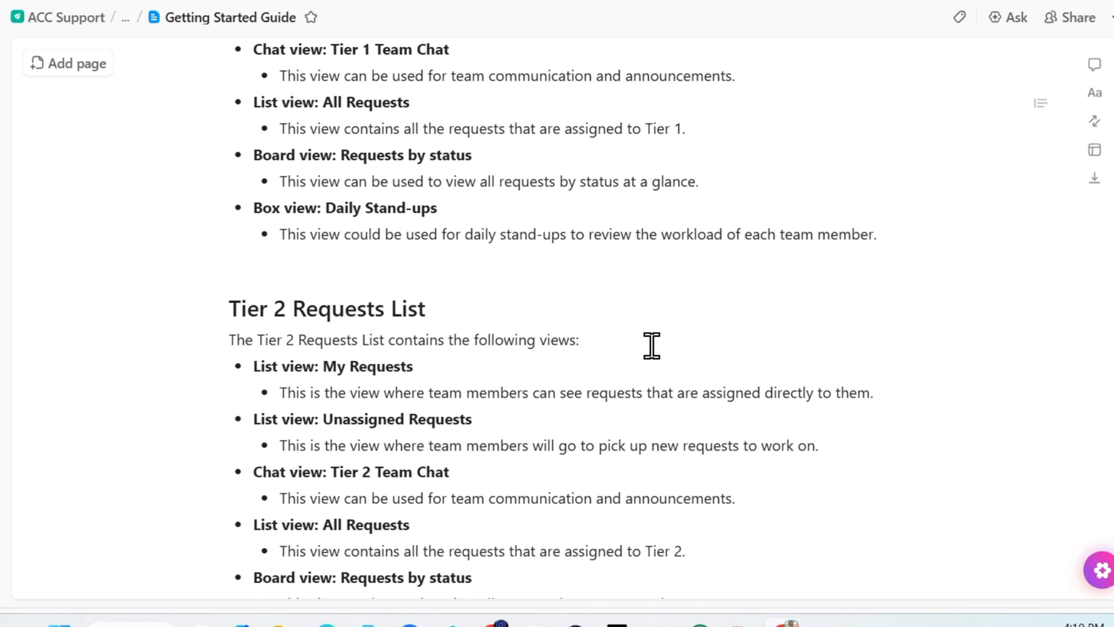
scroll(652, 346, "down", 15)
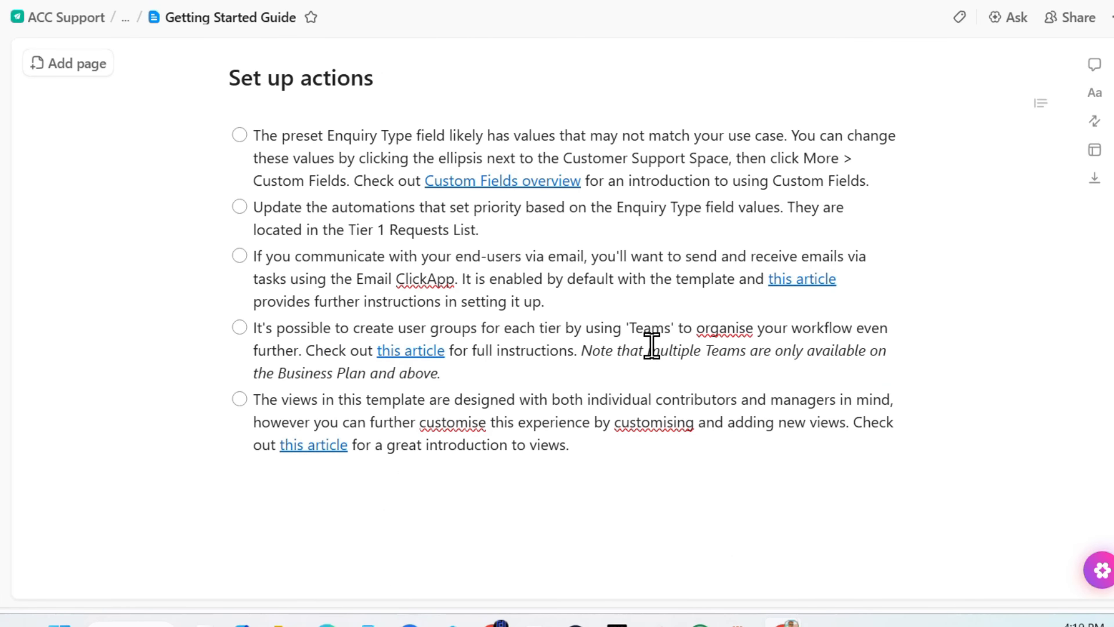
scroll(652, 346, "up", 20)
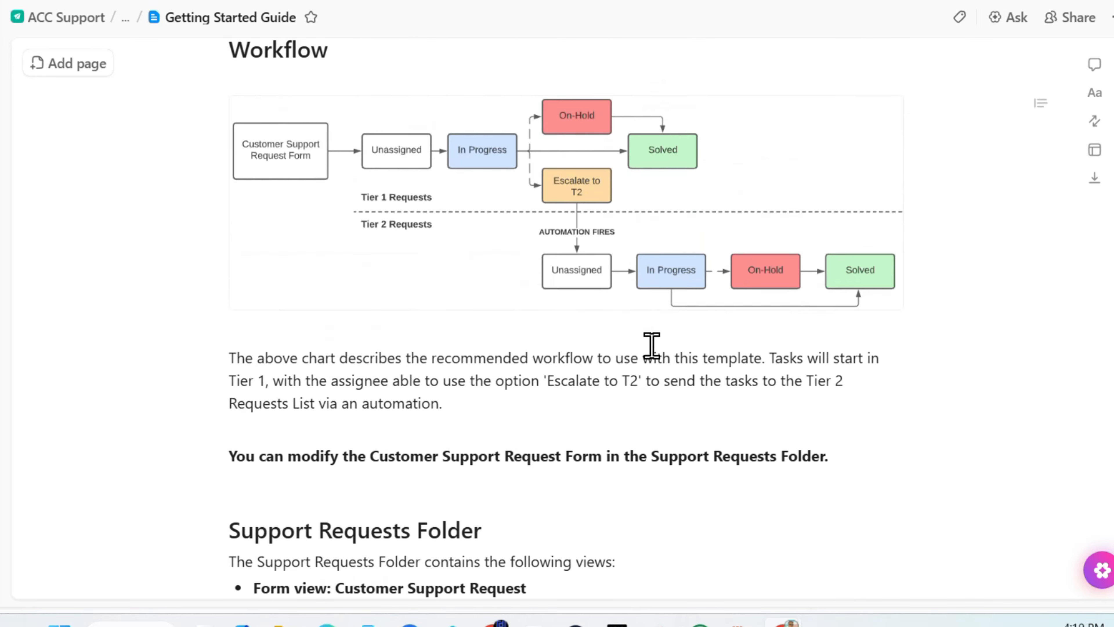
scroll(652, 346, "up", 15)
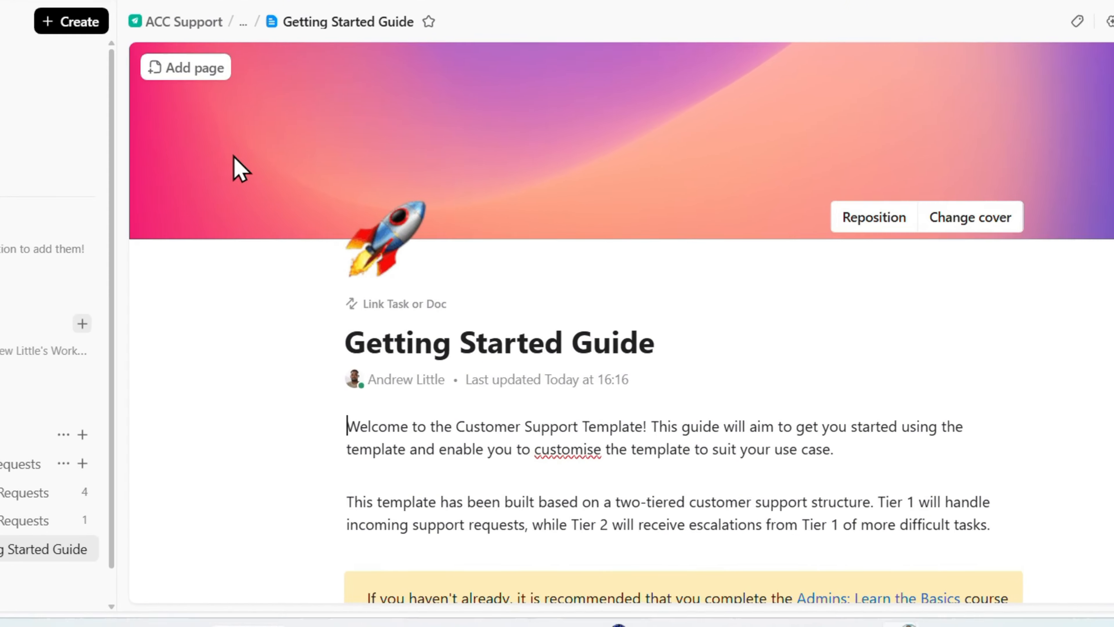
Open the Tier 2 Requests list in the Support Requests folder.
left_click(177, 533)
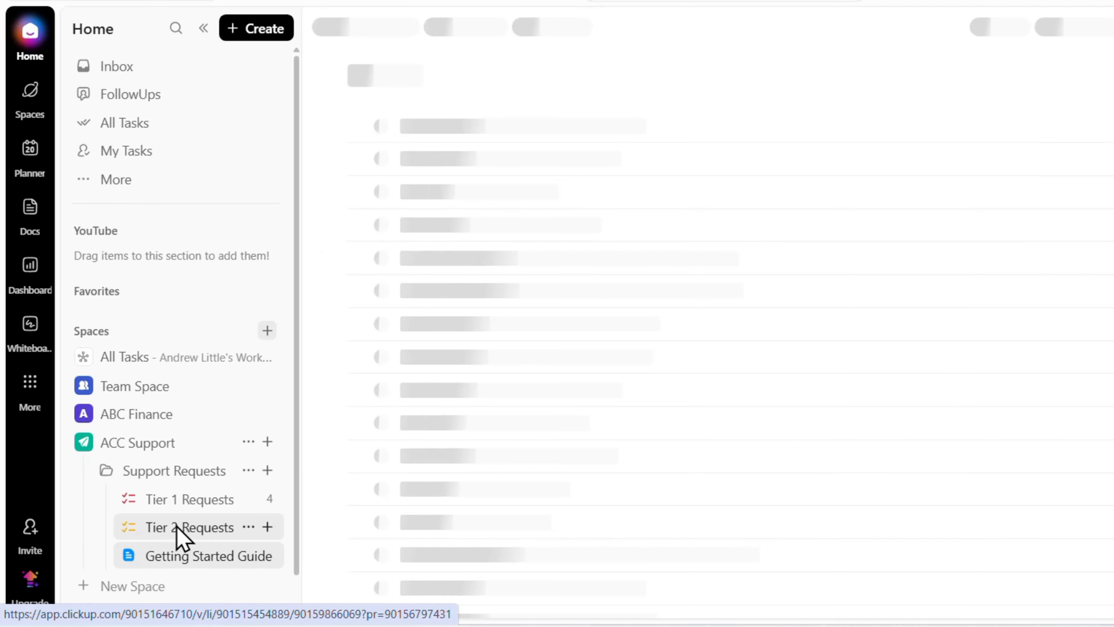